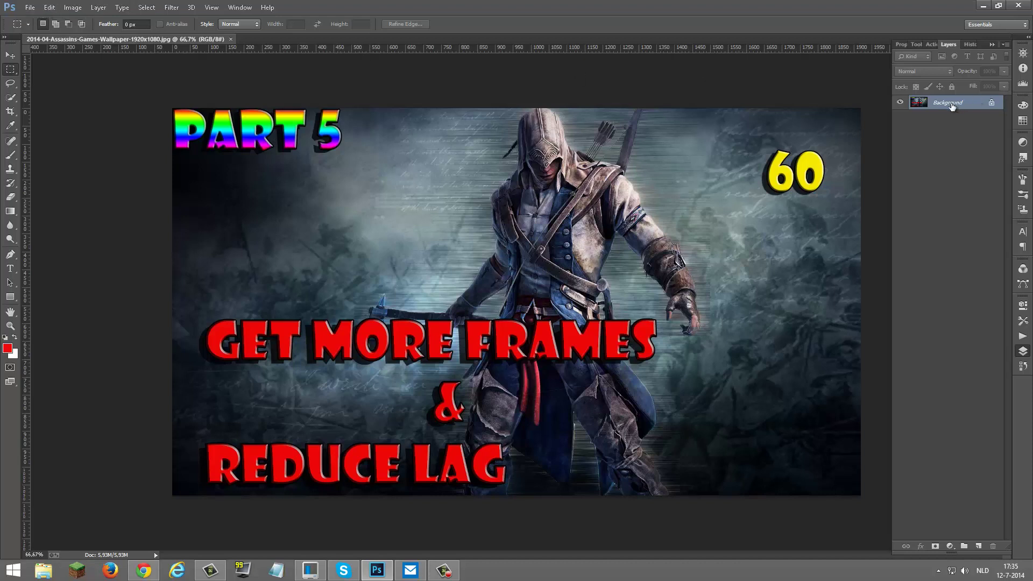
Browse the Image menu's Image Rotation submenu of canvas rotation options
click(75, 7)
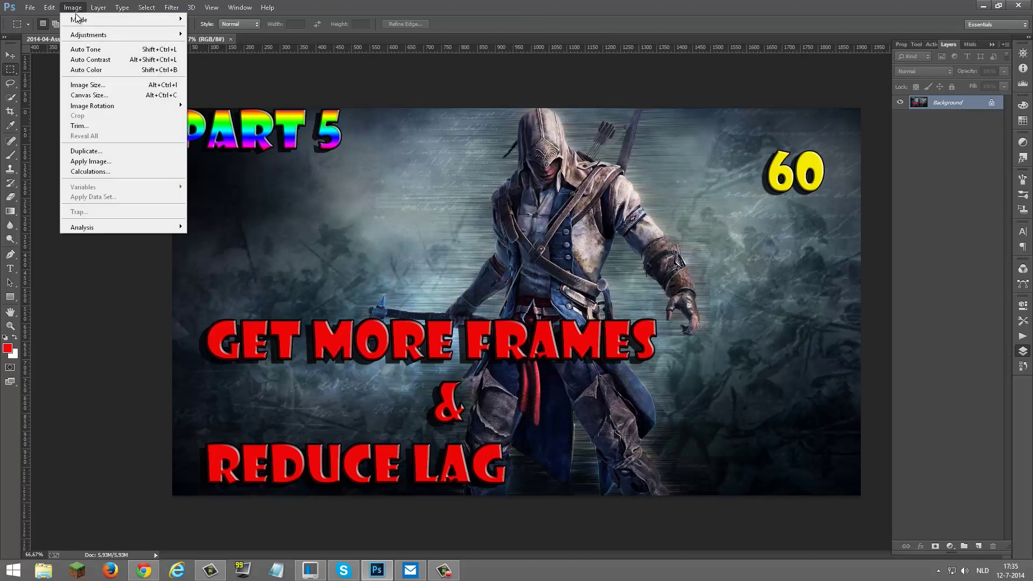
mouse_move(102, 108)
mouse_move(182, 107)
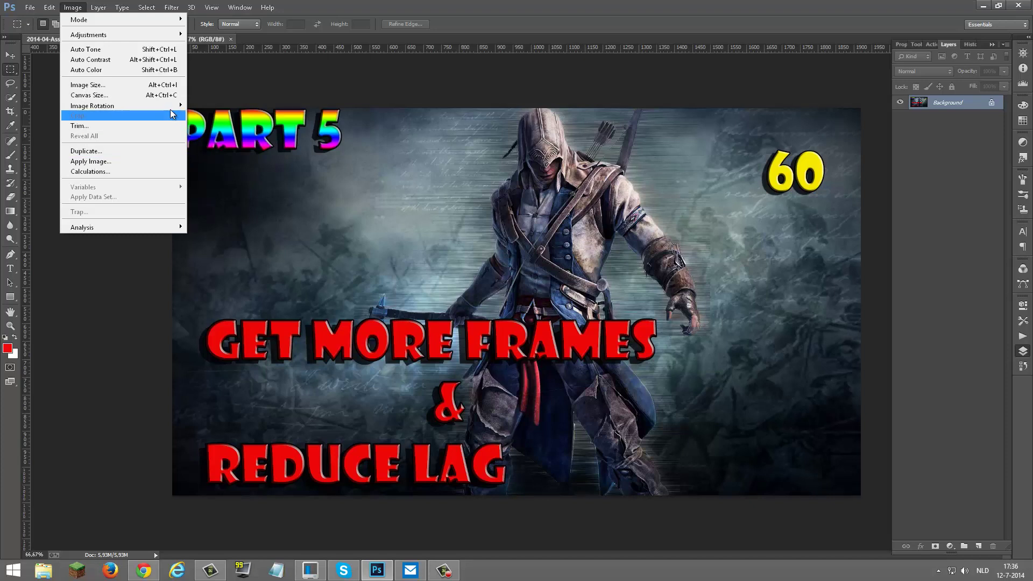
Rotate the canvas 45° clockwise with Image Rotation > Arbitrary, filling the corners white
click(207, 137)
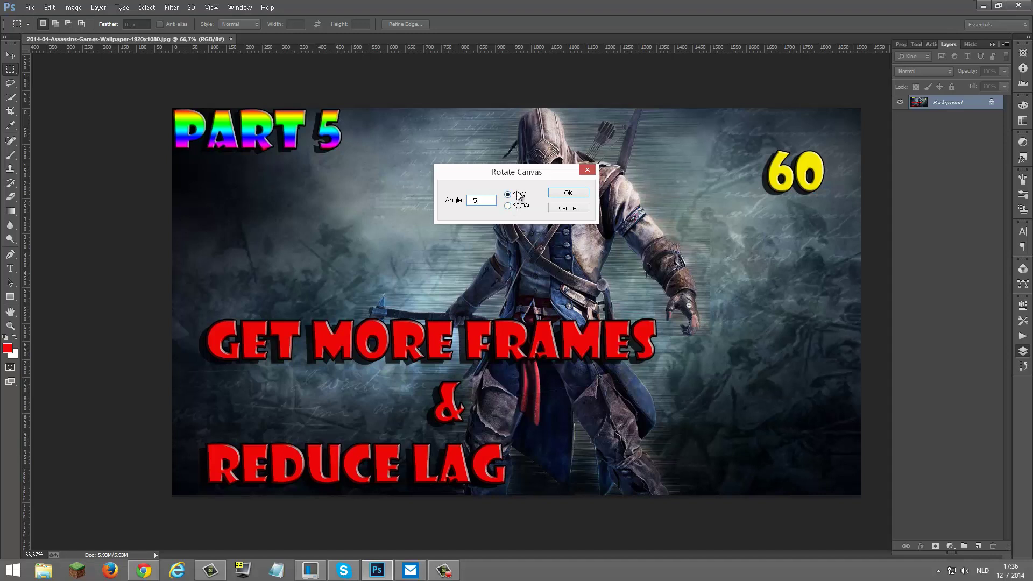
click(570, 192)
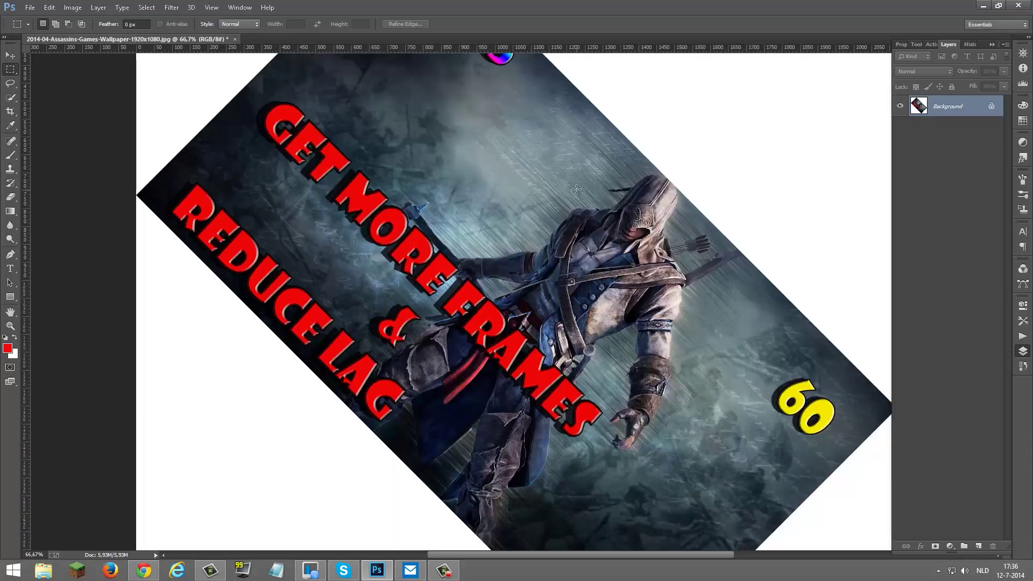
scroll(578, 190, up, 5)
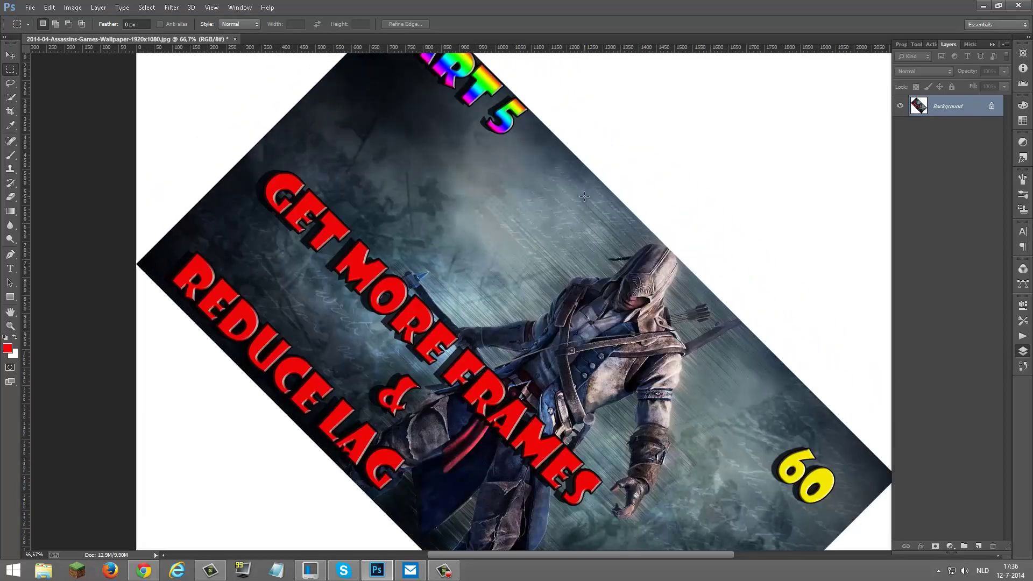
scroll(584, 196, up, 3)
scroll(562, 203, down, 2)
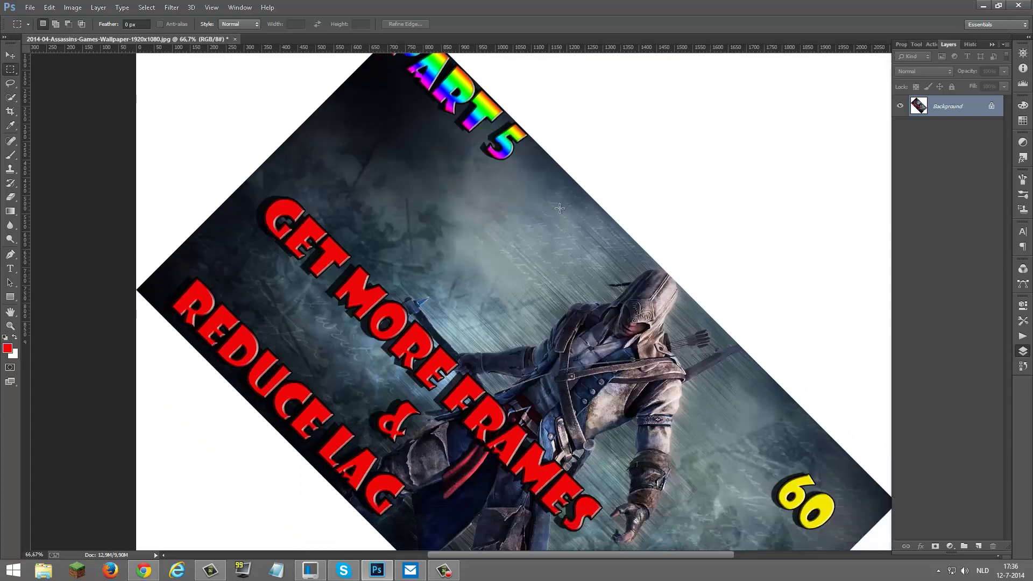
scroll(559, 209, down, 8)
scroll(596, 216, up, 3)
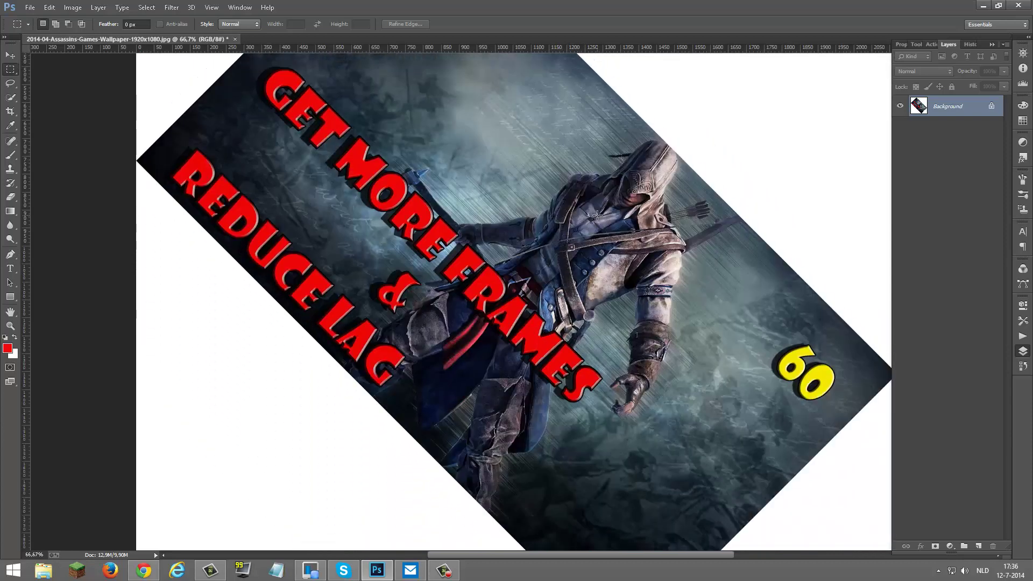
scroll(596, 215, up, 7)
scroll(475, 160, down, 3)
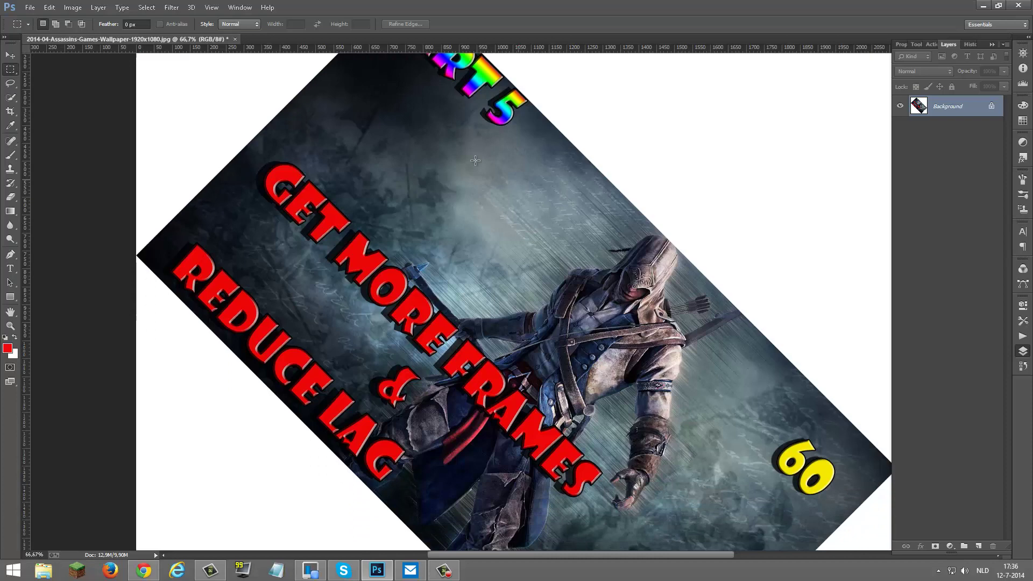
scroll(475, 160, down, 5)
scroll(471, 156, up, 4)
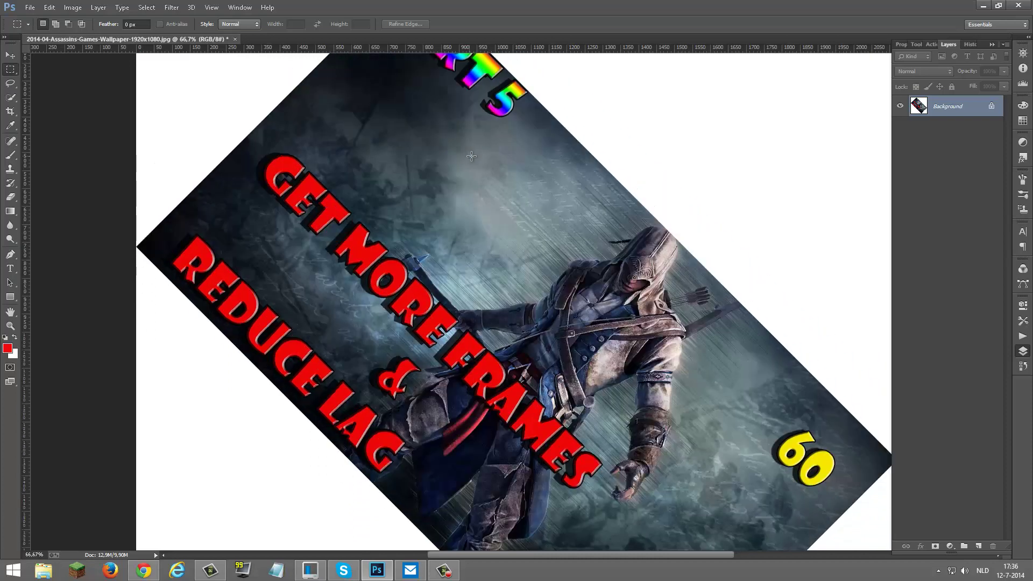
scroll(472, 156, up, 4)
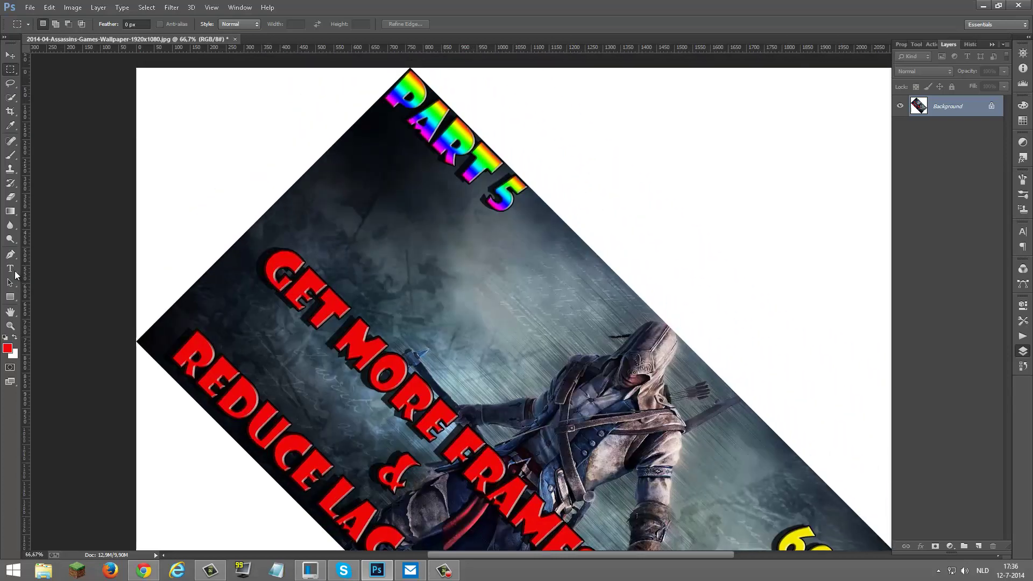
Type a red row of D letters as a new text layer above GET MORE FRAMES
click(10, 255)
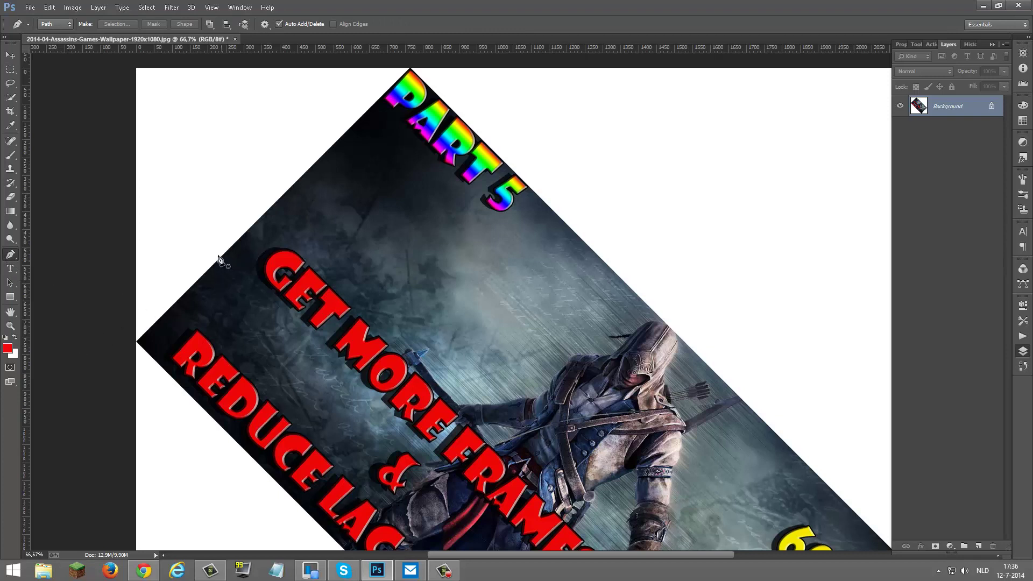
click(10, 268)
click(308, 259)
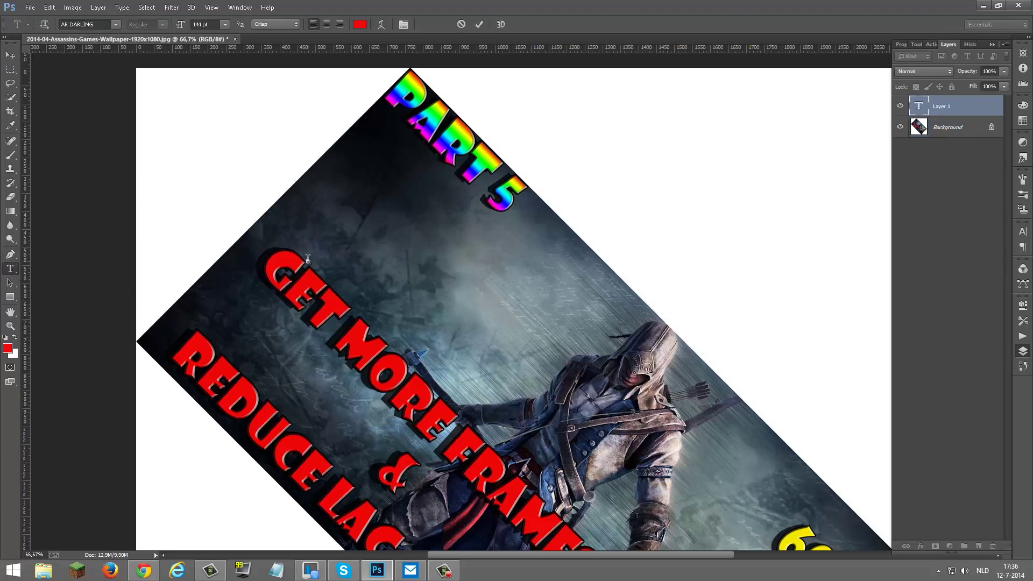
text(D)
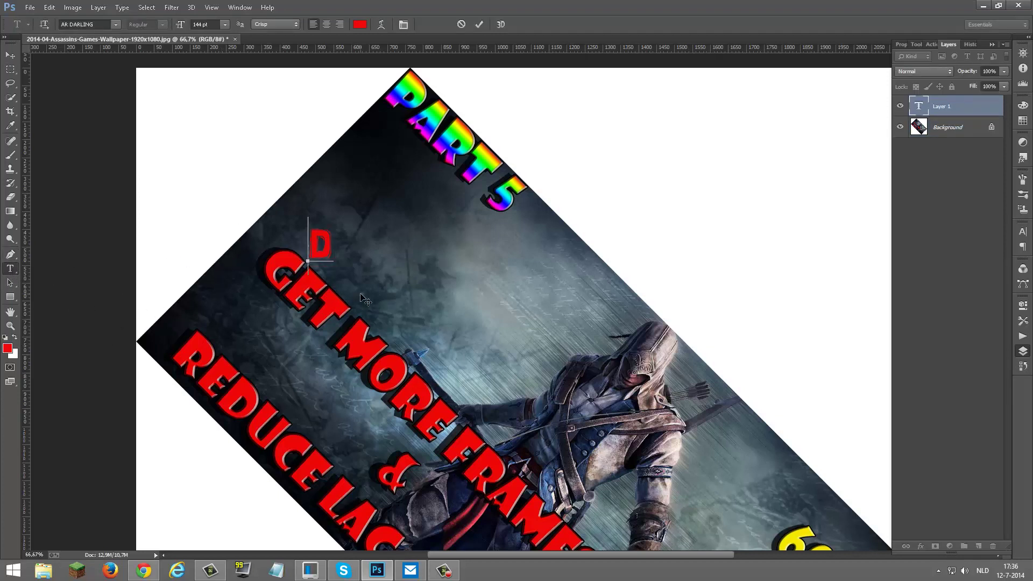
key(BackSpace)
text(DD)
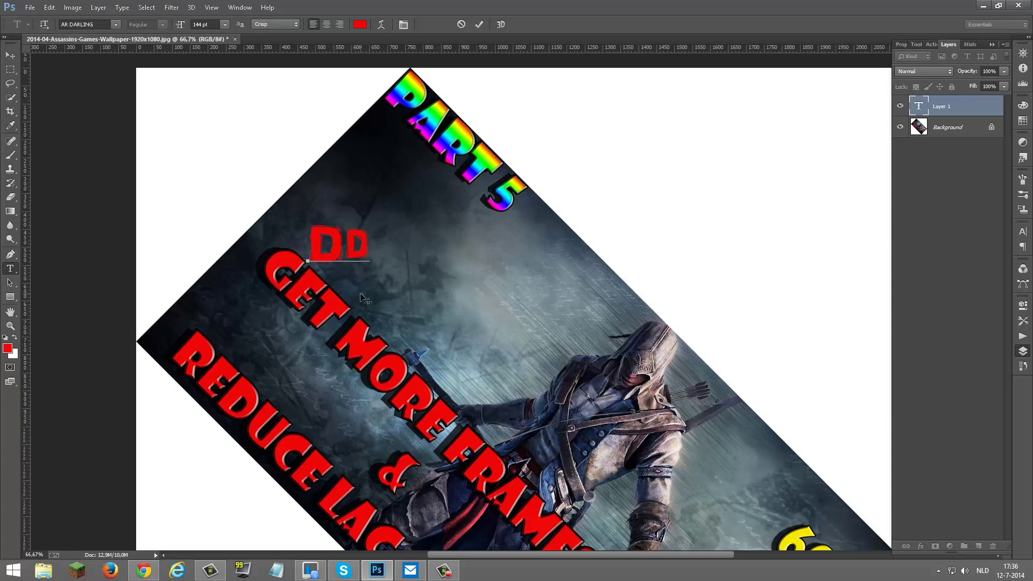
text(DD)
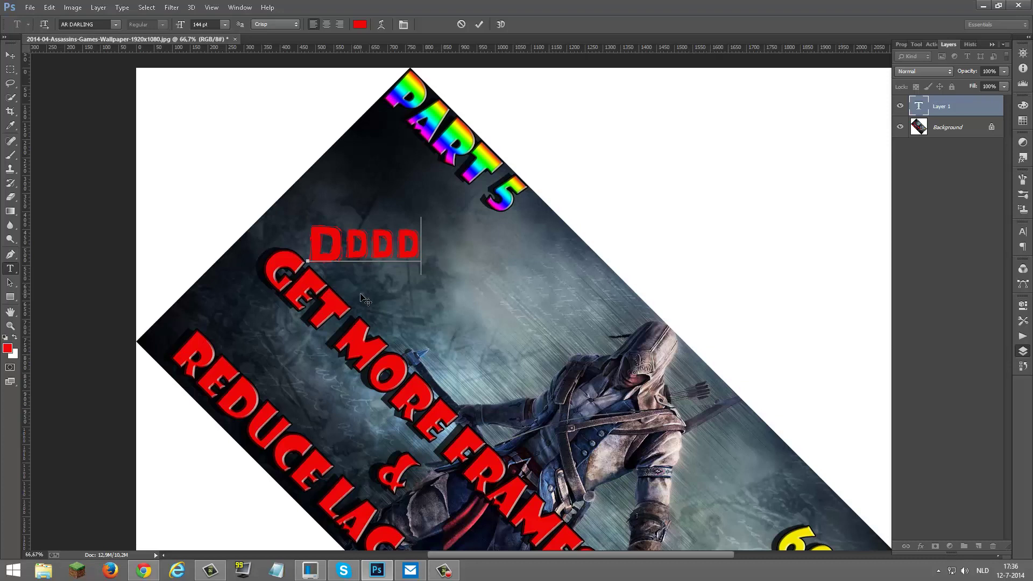
text(ddddd)
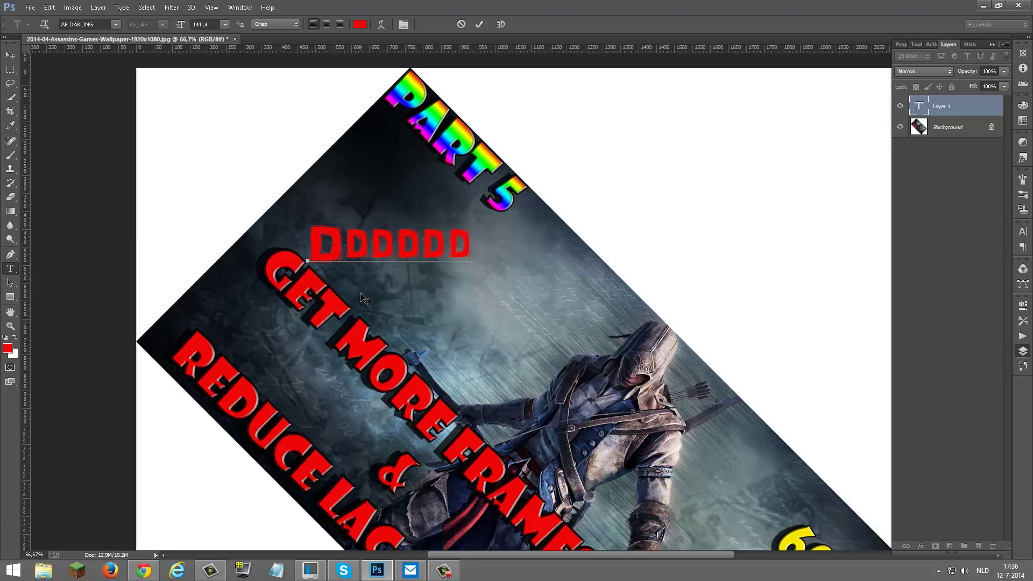
text(ddDDDdd)
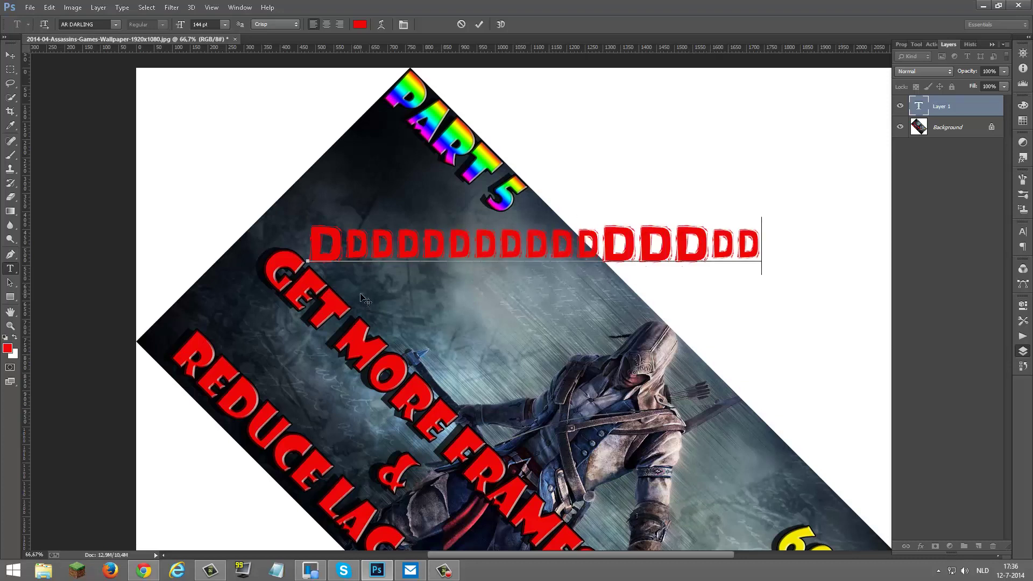
Commit the red text with the Move tool and drag it up across PART 5
click(6, 57)
drag(534, 245, 443, 372)
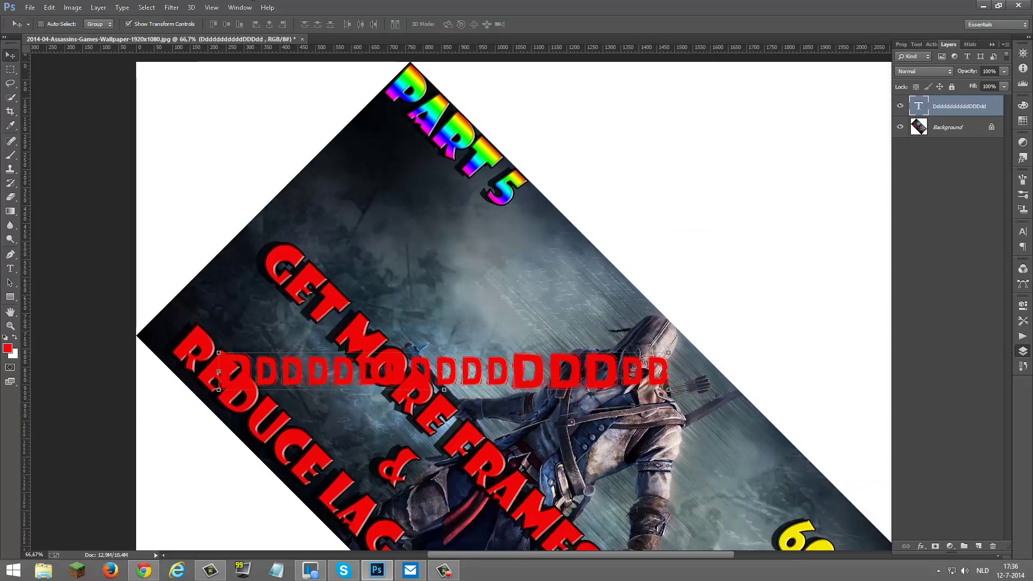
click(128, 24)
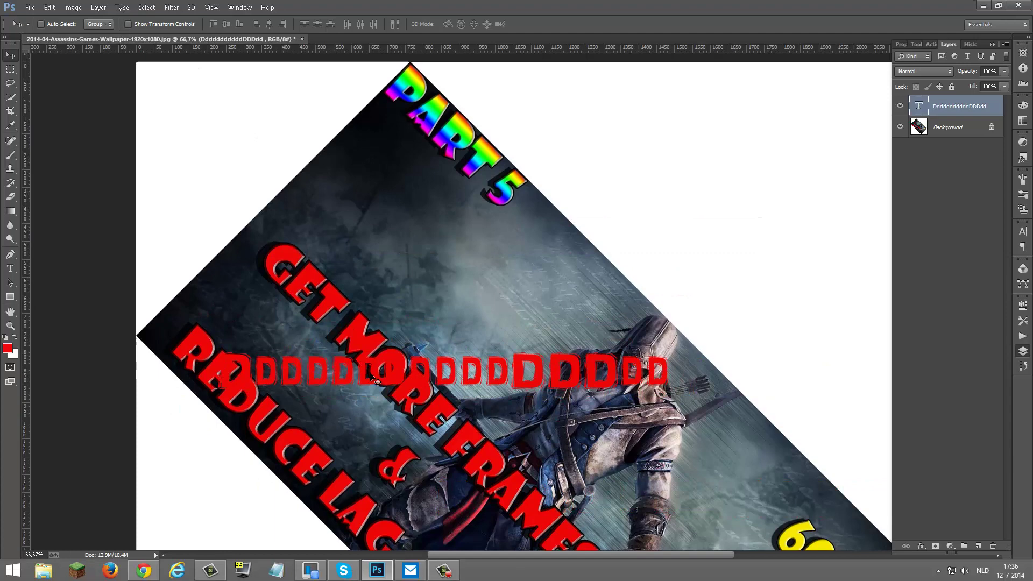
drag(473, 386, 530, 210)
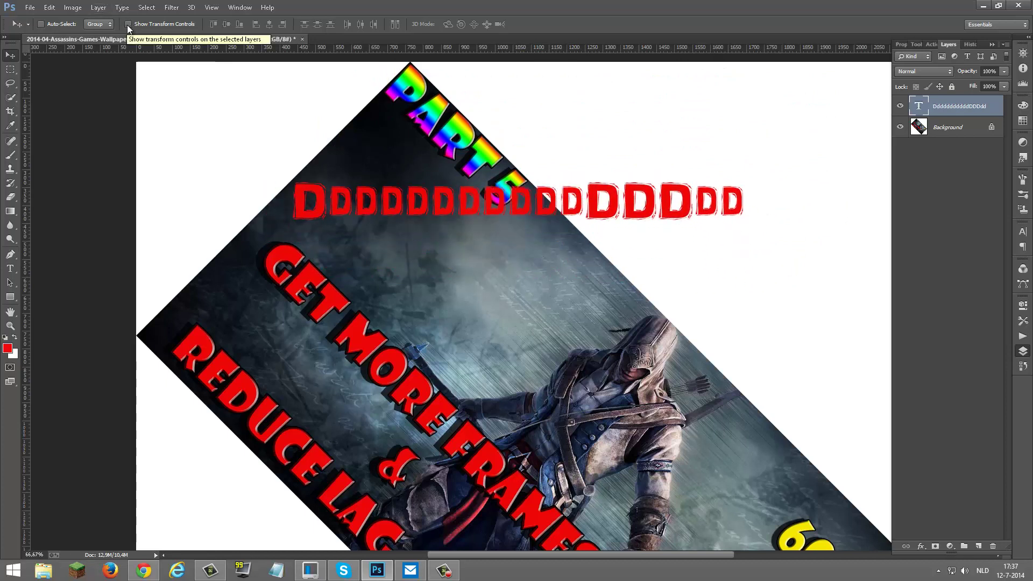
Tilt the red text 4.47°, stretch it taller and about 164% wide, and shift it left
click(128, 24)
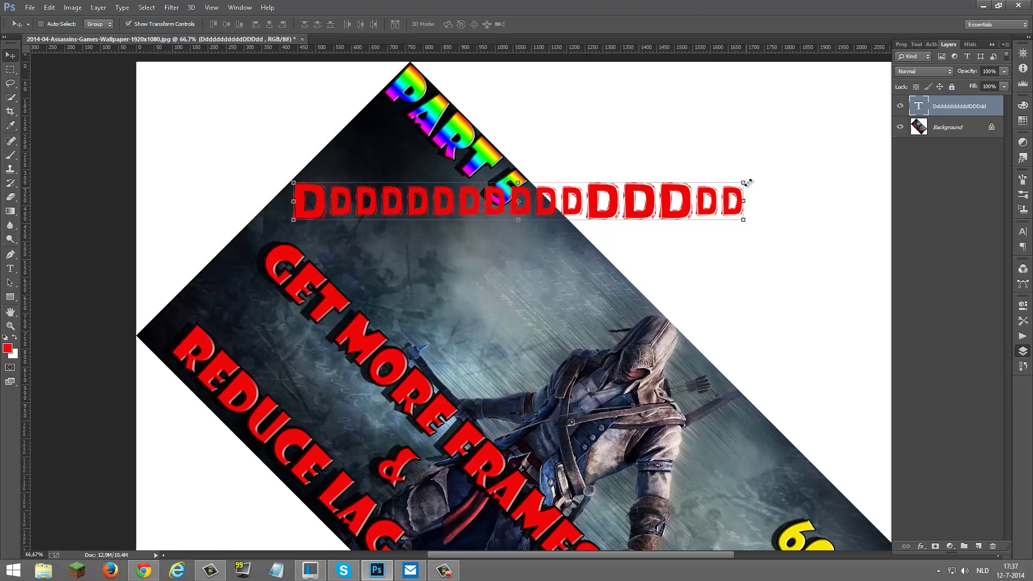
drag(753, 177, 558, 240)
drag(515, 293, 495, 538)
drag(745, 194, 750, 132)
drag(562, 207, 468, 192)
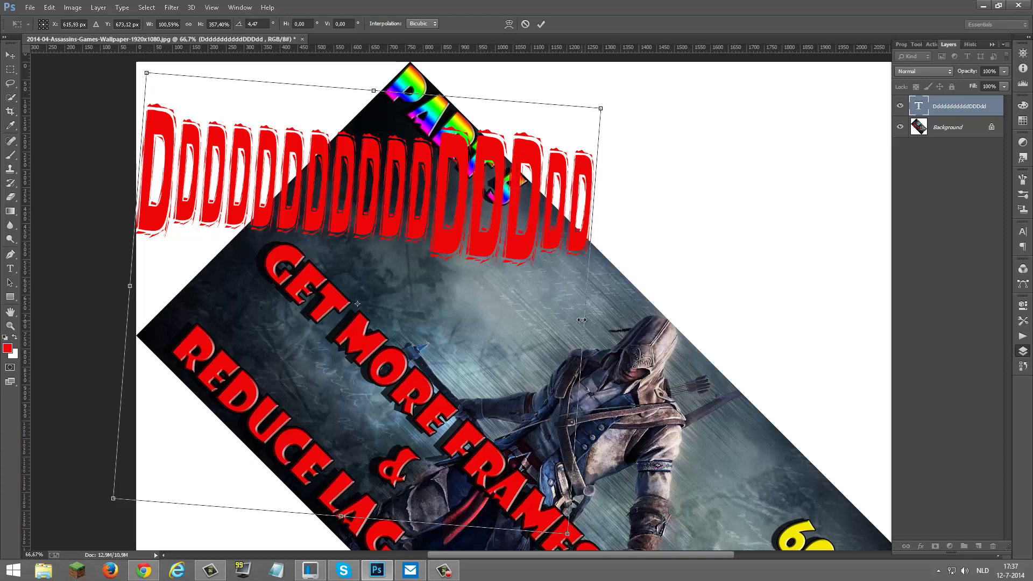
drag(581, 320, 868, 372)
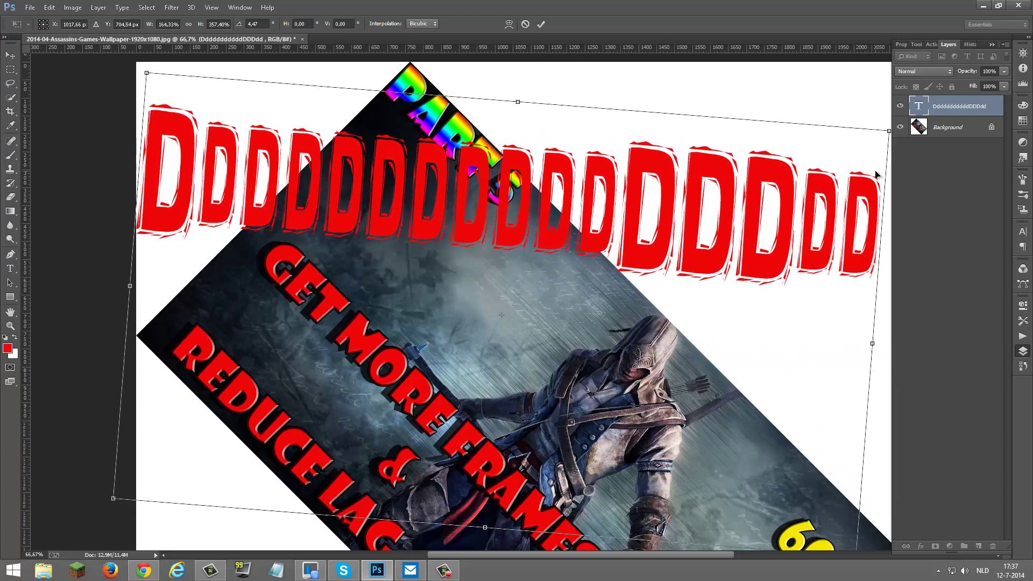